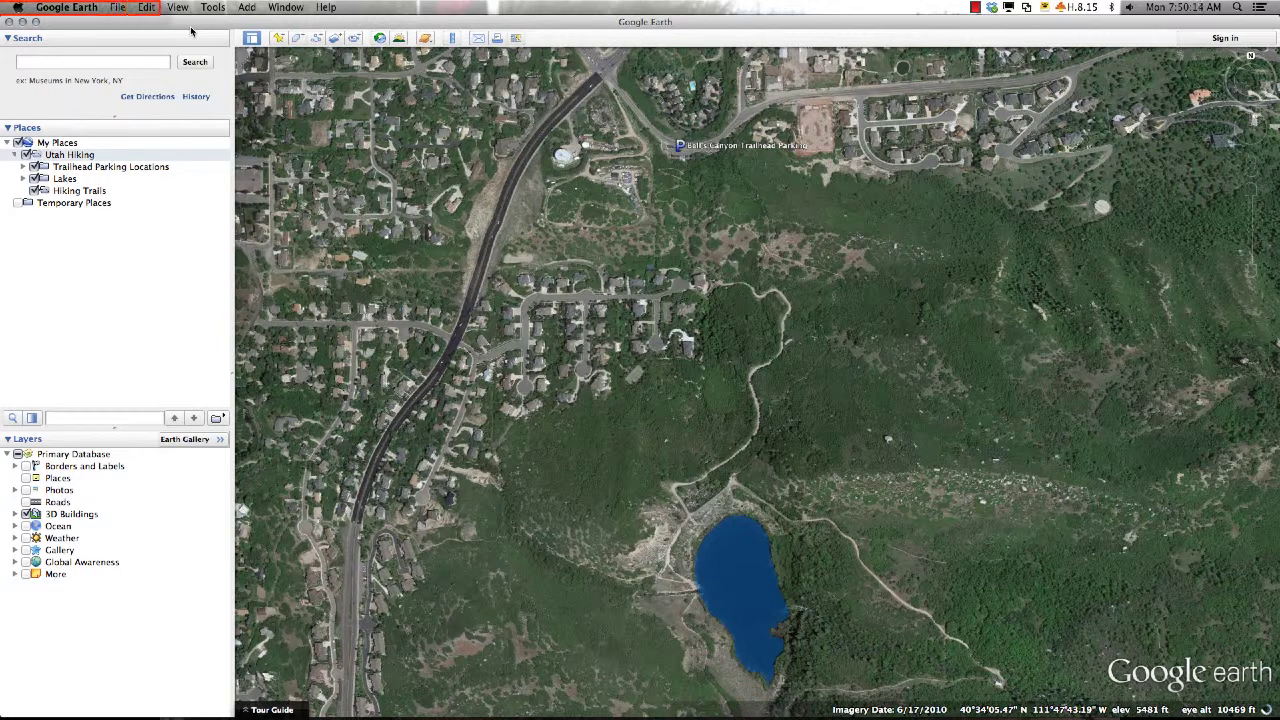
Dismiss the Add list and begin a new path in the Hiking Trails folder
left_click(245, 8)
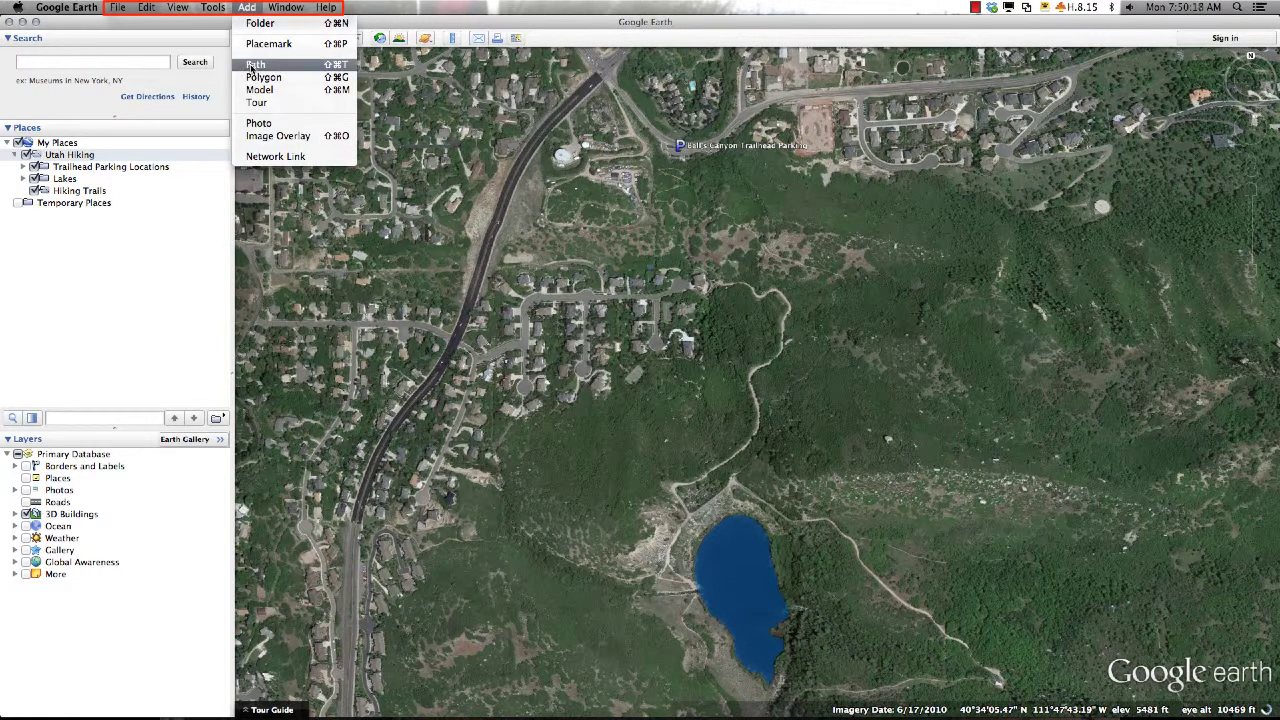
key("Escape")
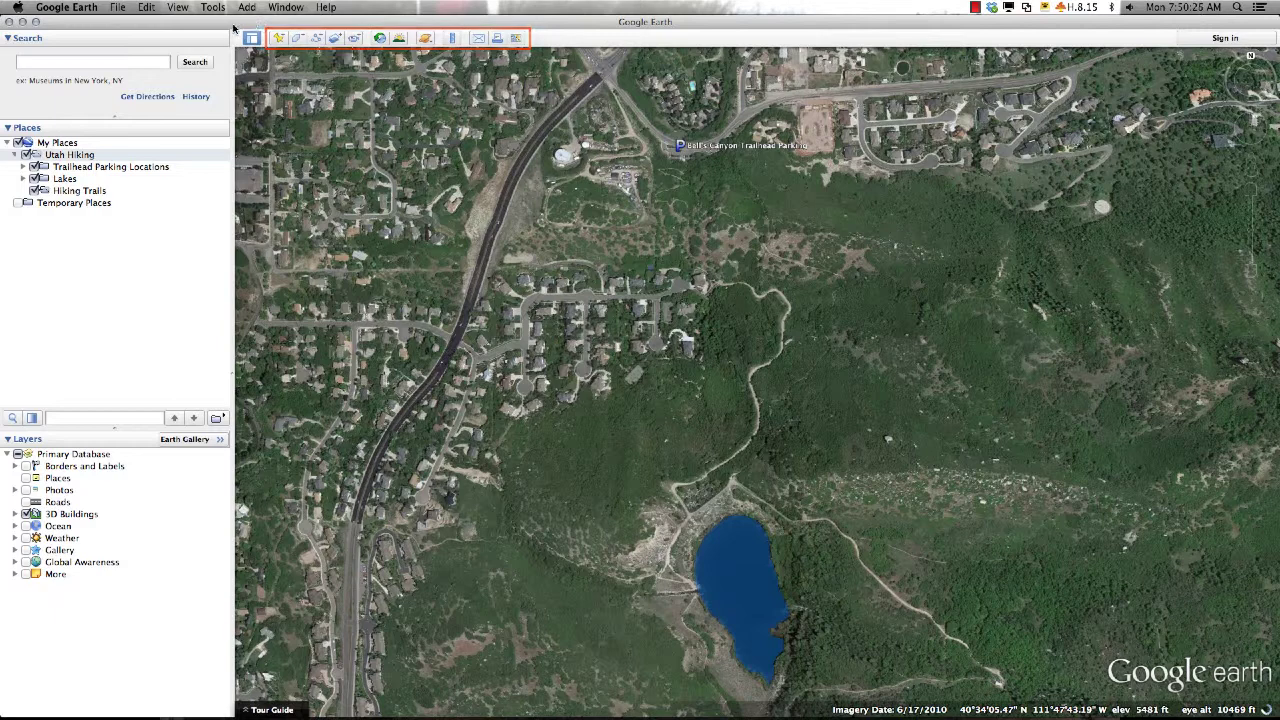
right_click(78, 194)
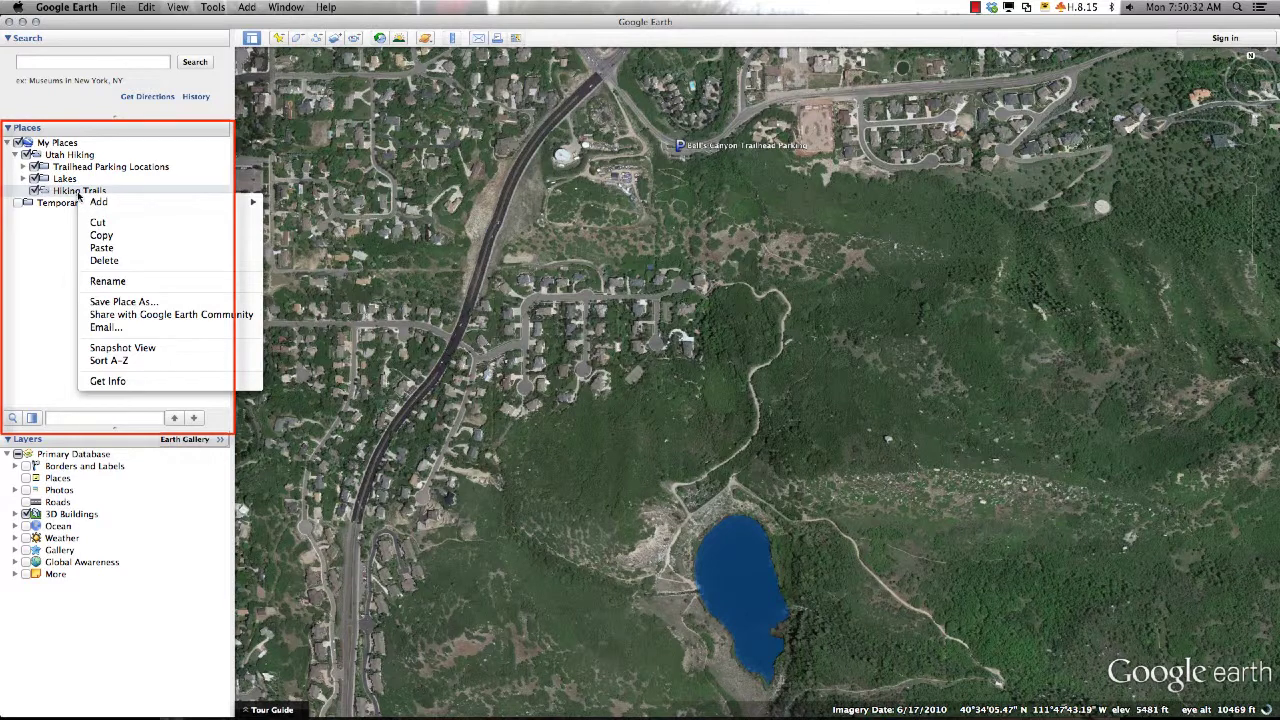
mouse_move(101, 203)
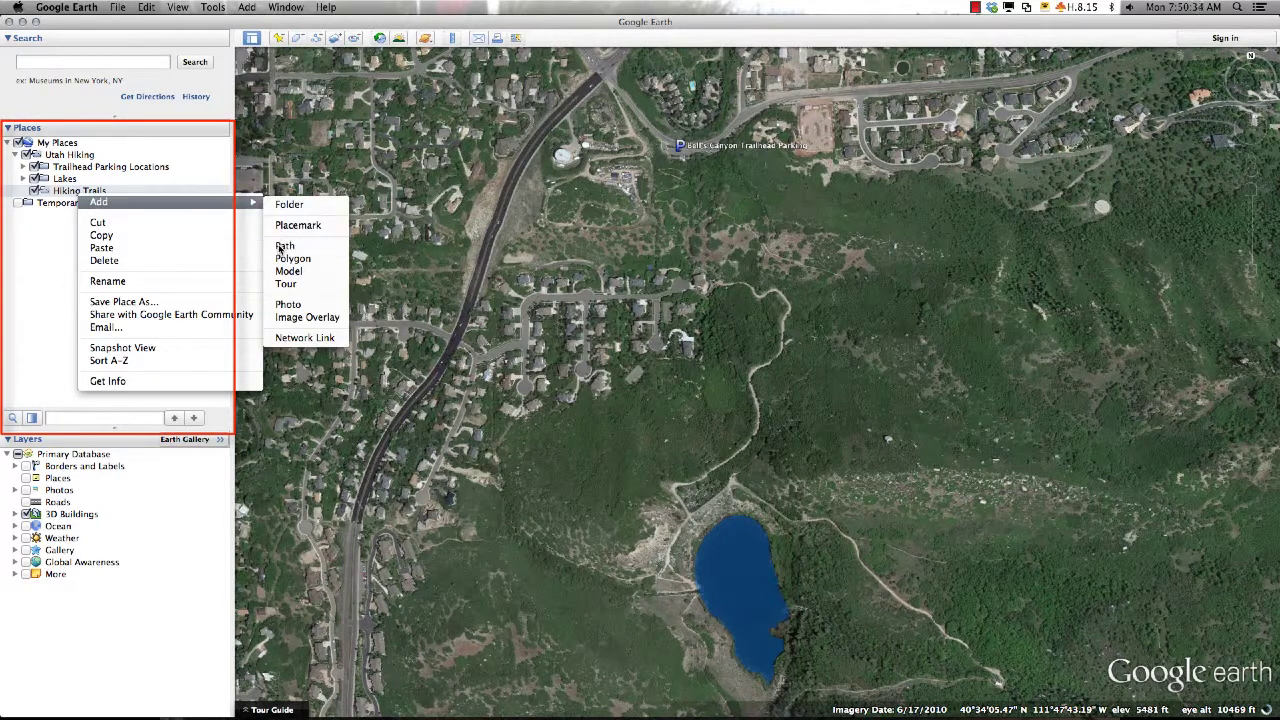
left_click(283, 246)
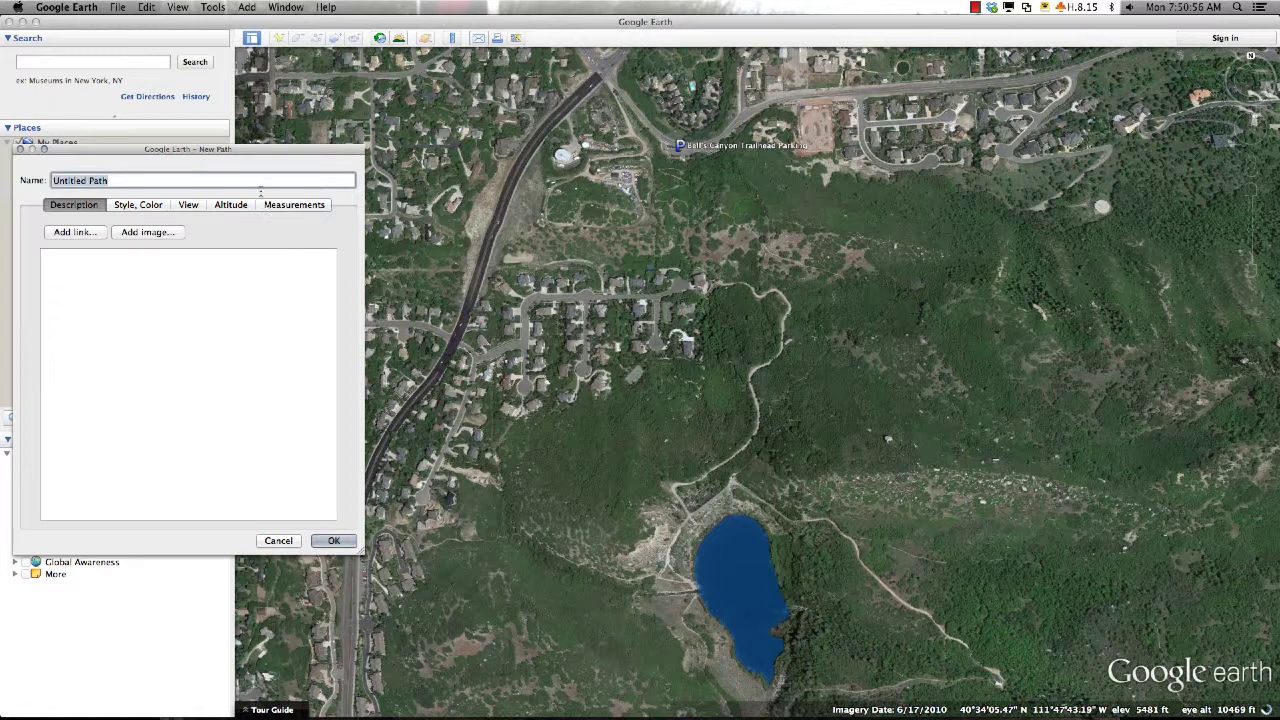
left_click_drag(254, 157, 380, 157)
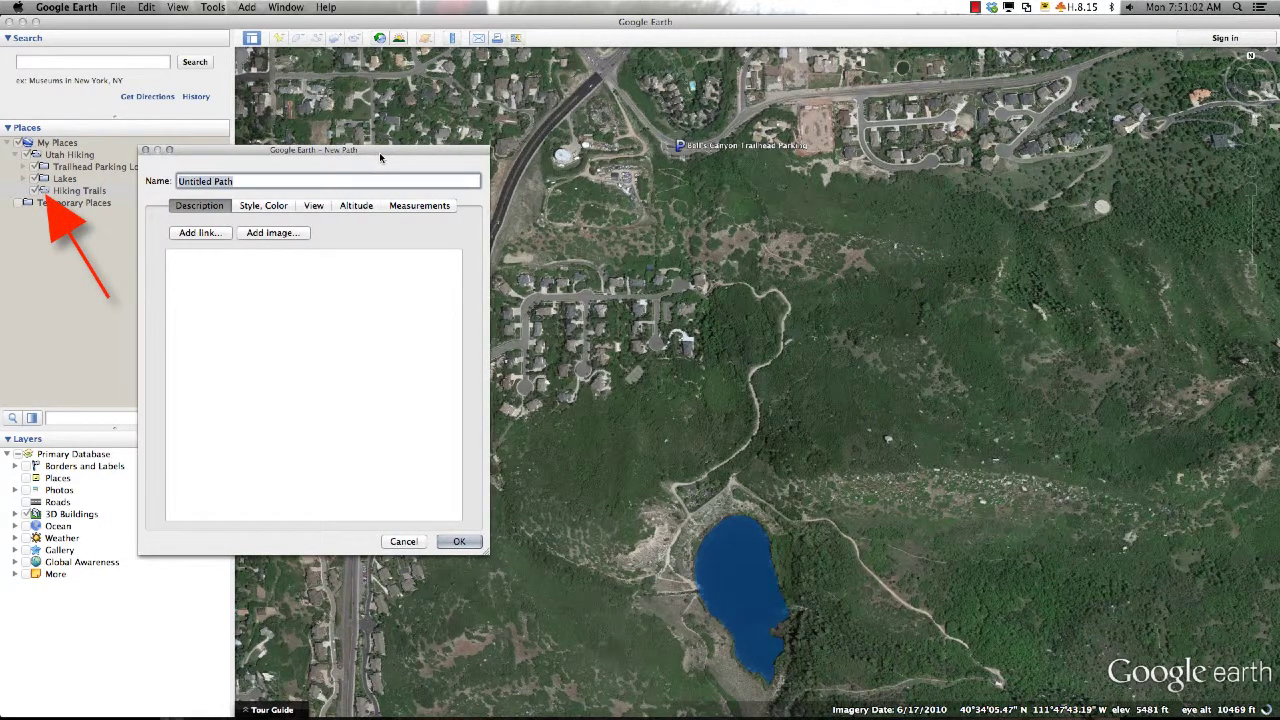
Cancel the unsaved path and zoom in on the Bells Canyon trailhead parking lot
left_click(416, 543)
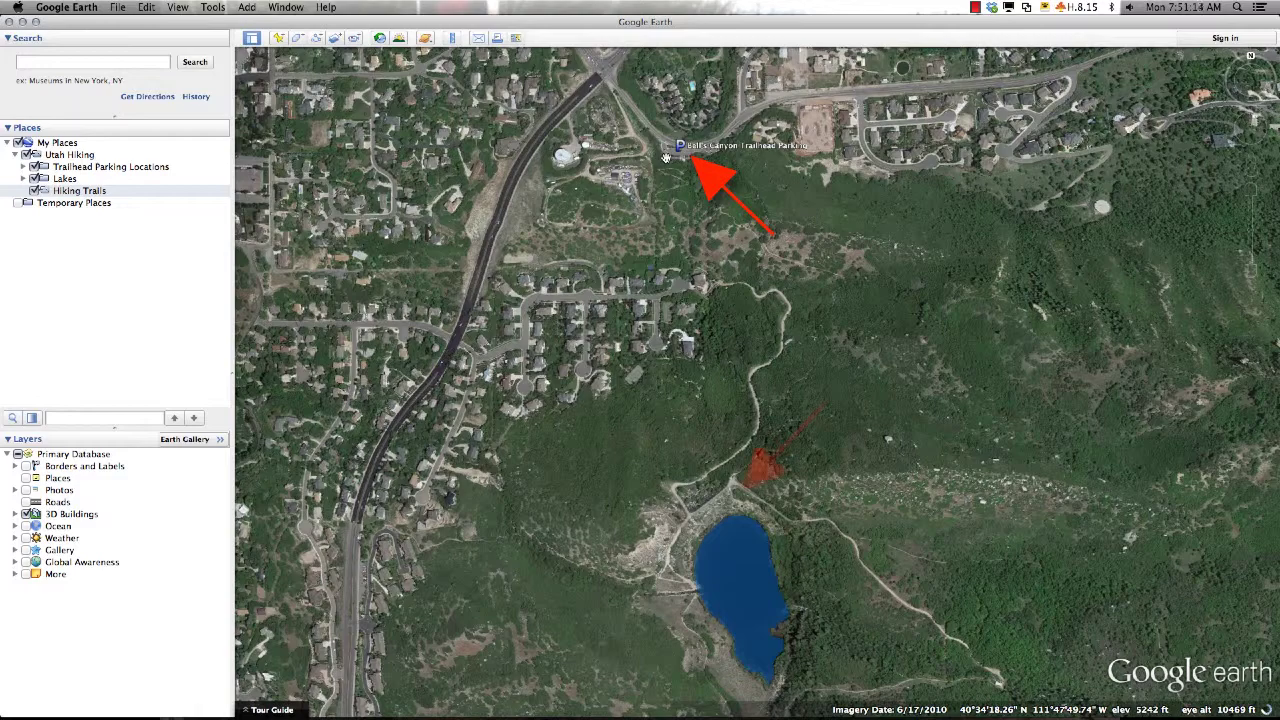
scroll(672, 145, "up", 5)
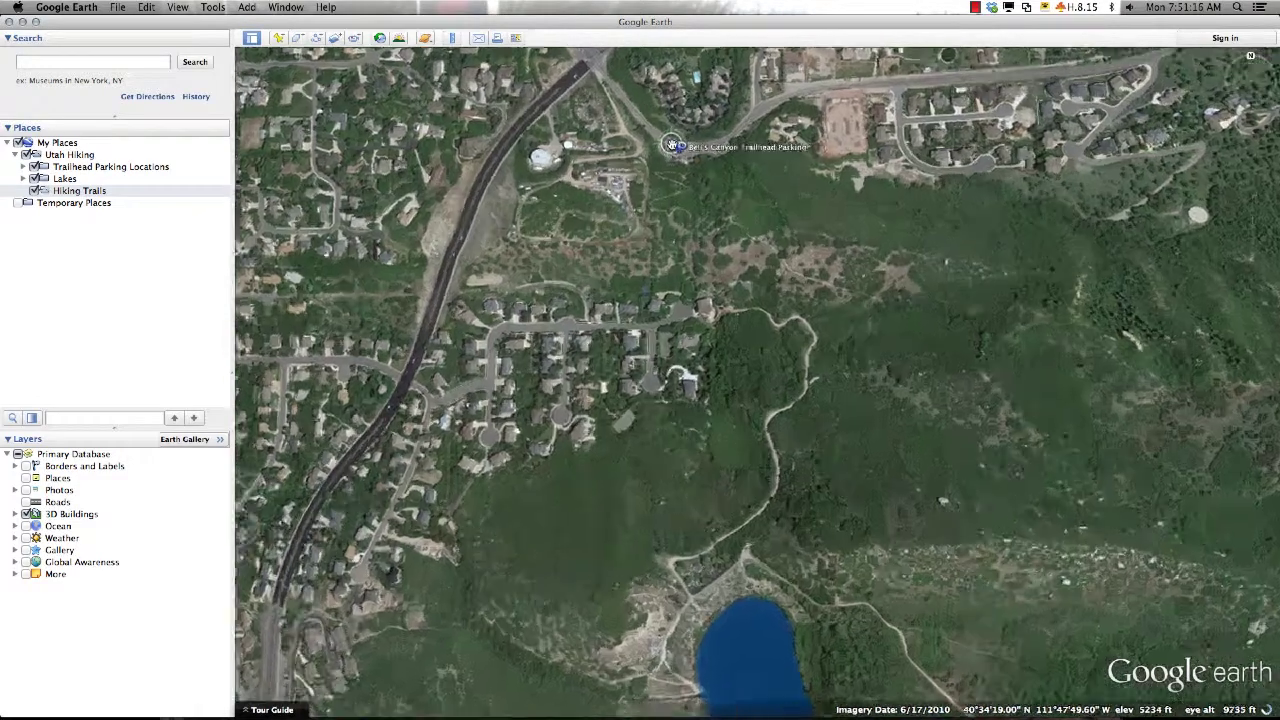
scroll(791, 343, "up", 2)
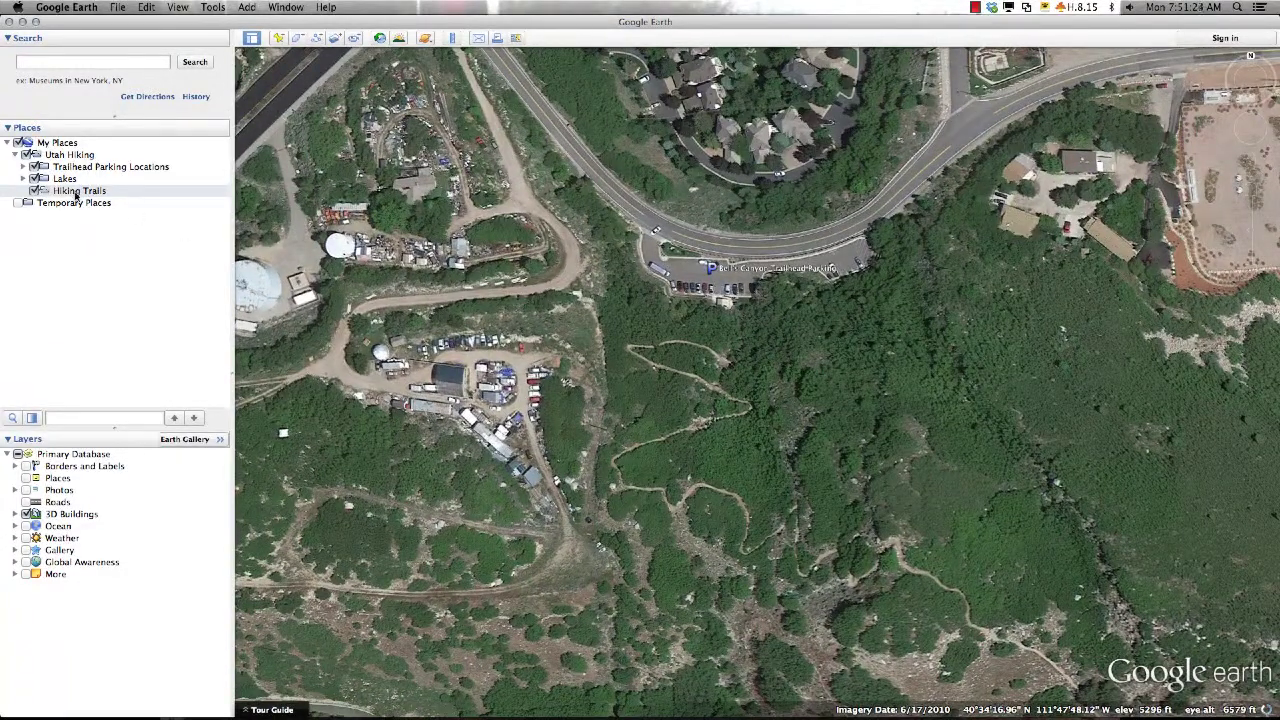
Add path 'Trail to Lower Bell's Canyon Reservoir' to Hiking Trails with the pasted HTML table description
right_click(76, 195)
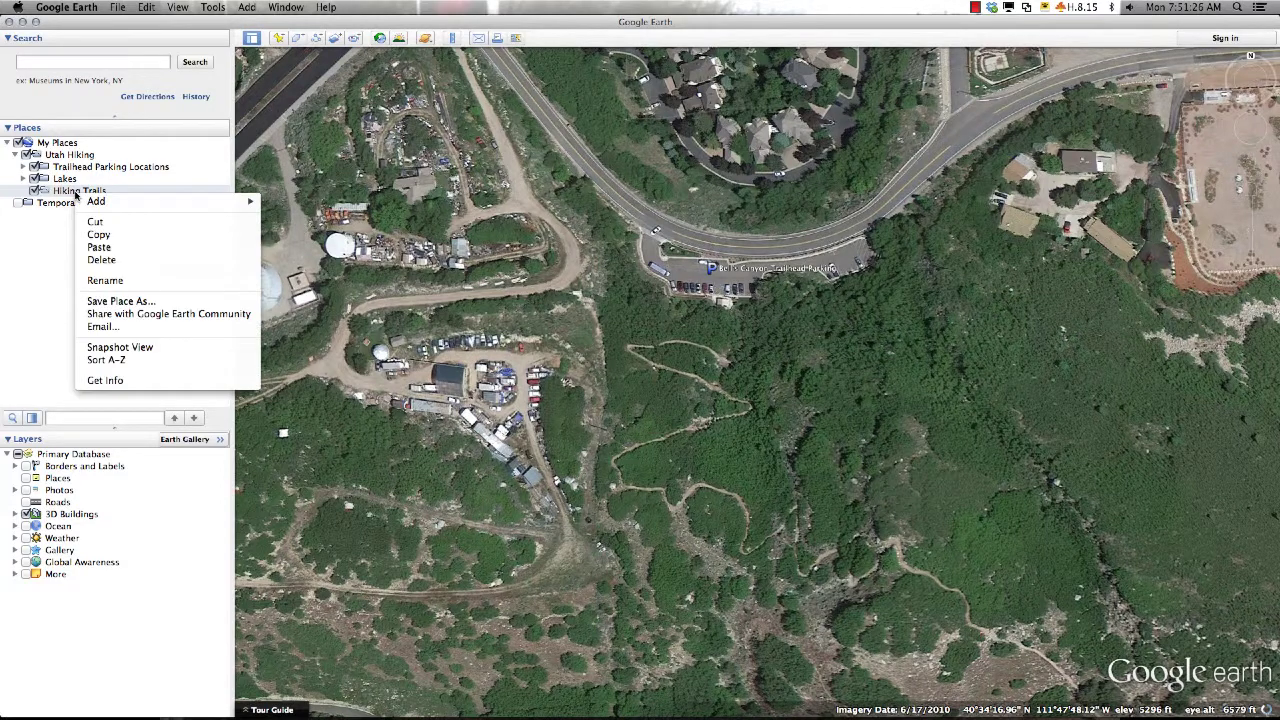
mouse_move(190, 201)
left_click(295, 245)
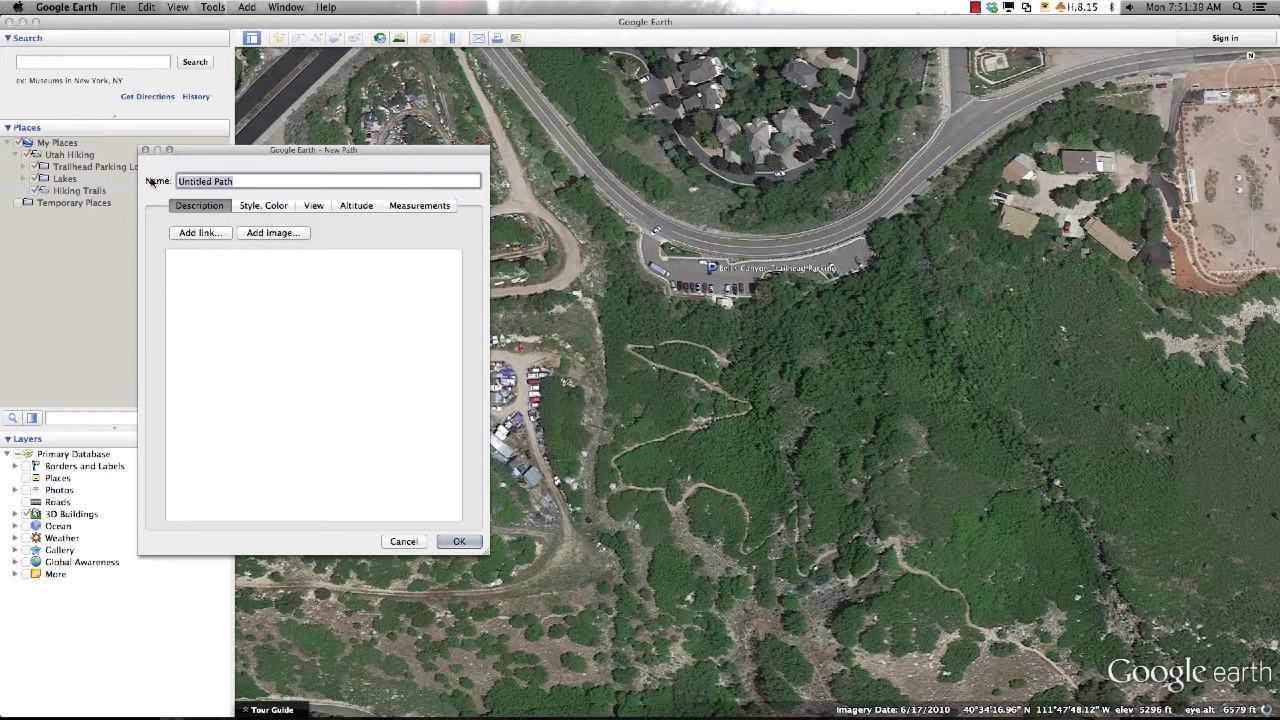
type("Trail to Lower Bell's Canyon Reservoir")
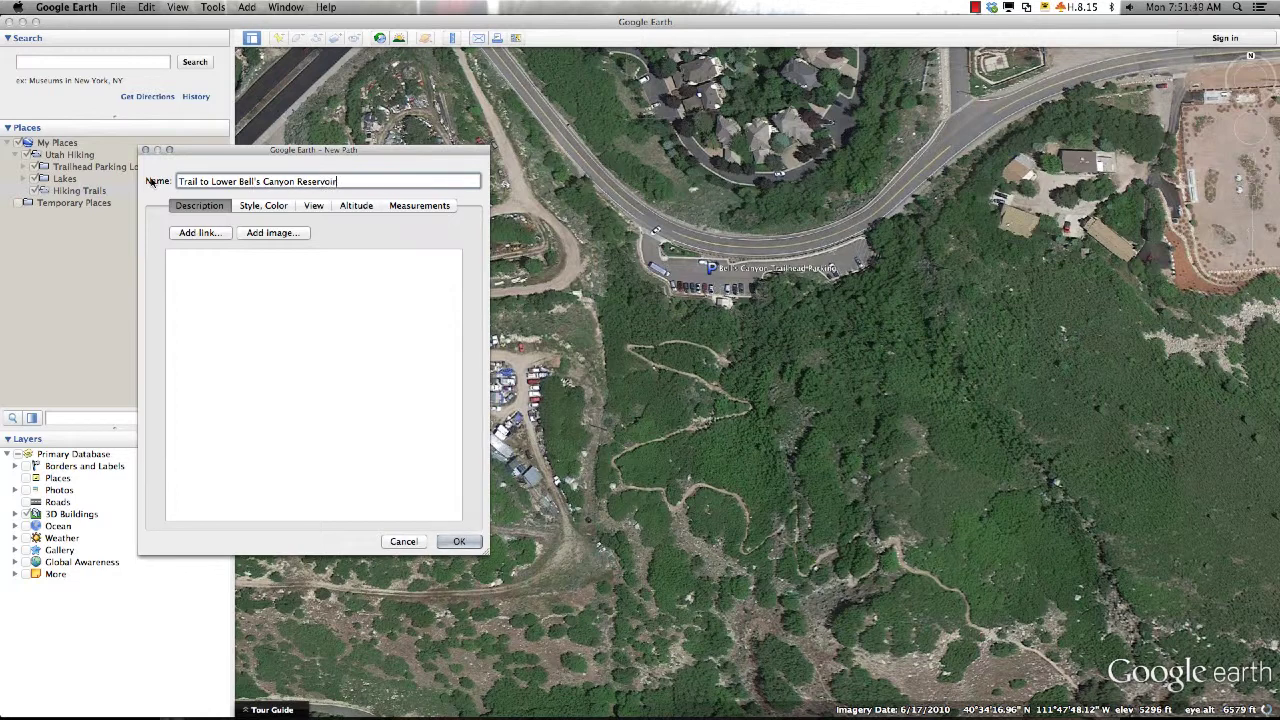
left_click(220, 265)
type("<table border =\"0\" cellpadding =\"2\" Cellspacing =\"1\" width =\"100%\"> <tr> <td><b>Approximate Trail Length</b></td> <td>1 Mile</td> </tr> <tr> <td><b>Estimated Hiking Time</b></td> <td>30-45 minutes</td> </tr> <tr> <td> <b>Difficulty</b> </td> <td>Easy</td> </tr> </table>")
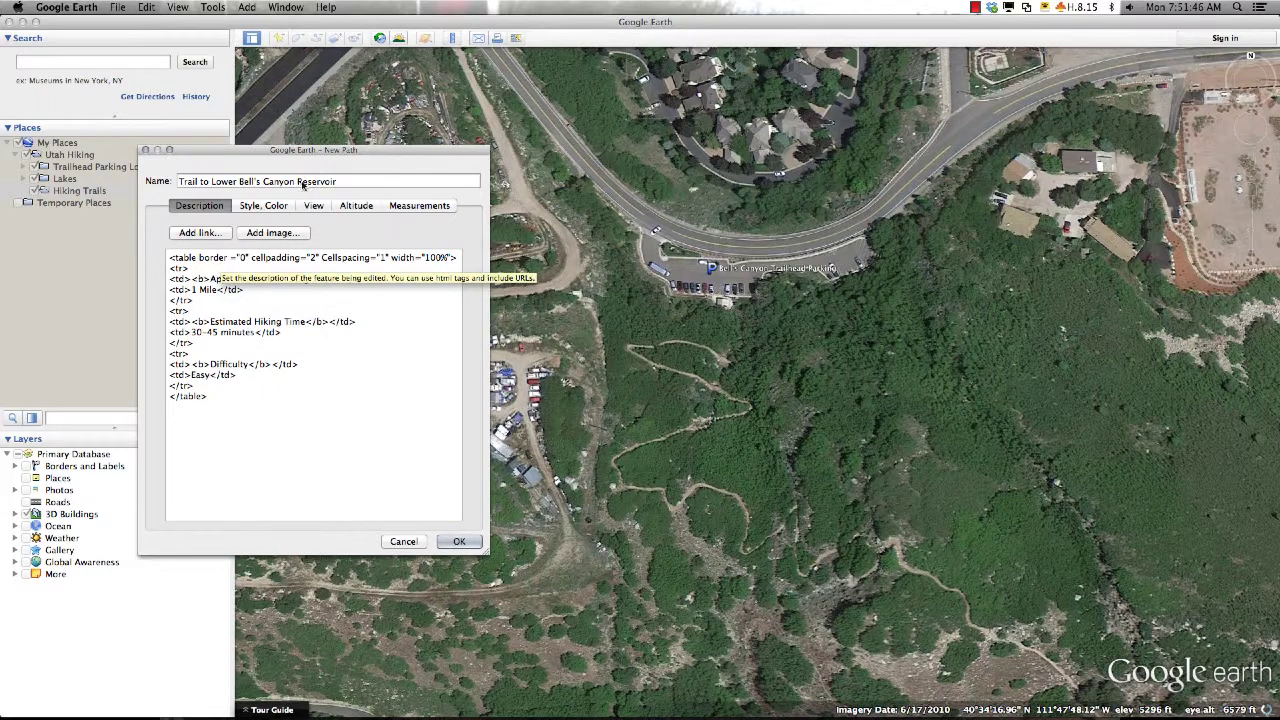
Trace the path from the trailhead parking lot down the switchbacks to the reservoir's edge
left_click_drag(292, 151, 172, 152)
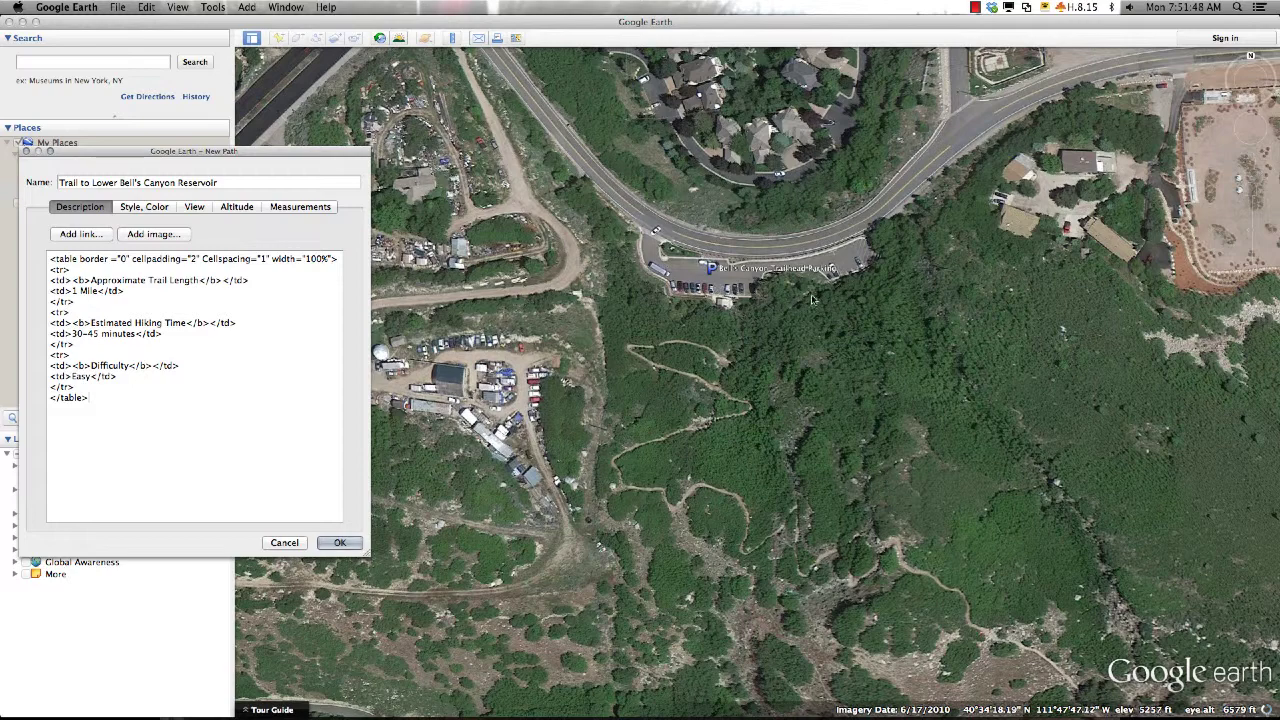
mouse_move(770, 285)
left_mouse_down()
mouse_move(799, 293)
mouse_move(797, 307)
mouse_move(734, 360)
mouse_move(672, 342)
mouse_move(634, 351)
mouse_move(745, 401)
mouse_move(741, 415)
mouse_move(624, 452)
mouse_move(619, 476)
mouse_move(681, 500)
mouse_move(709, 486)
mouse_move(742, 510)
mouse_move(741, 551)
mouse_move(792, 515)
mouse_move(795, 572)
mouse_move(864, 537)
mouse_move(853, 586)
mouse_move(892, 541)
mouse_move(972, 623)
mouse_move(1058, 670)
left_mouse_up()
mouse_move(1019, 508)
left_mouse_down()
mouse_move(618, 244)
mouse_move(663, 303)
mouse_move(706, 322)
mouse_move(995, 414)
mouse_move(1002, 434)
mouse_move(945, 491)
mouse_move(944, 540)
mouse_move(927, 562)
mouse_move(905, 274)
mouse_move(894, 304)
mouse_move(931, 426)
mouse_move(913, 452)
mouse_move(850, 238)
mouse_move(883, 221)
mouse_move(830, 287)
mouse_move(764, 328)
mouse_move(714, 403)
mouse_move(662, 421)
mouse_move(659, 211)
mouse_move(645, 332)
mouse_move(552, 458)
mouse_move(470, 519)
mouse_move(461, 553)
left_mouse_up()
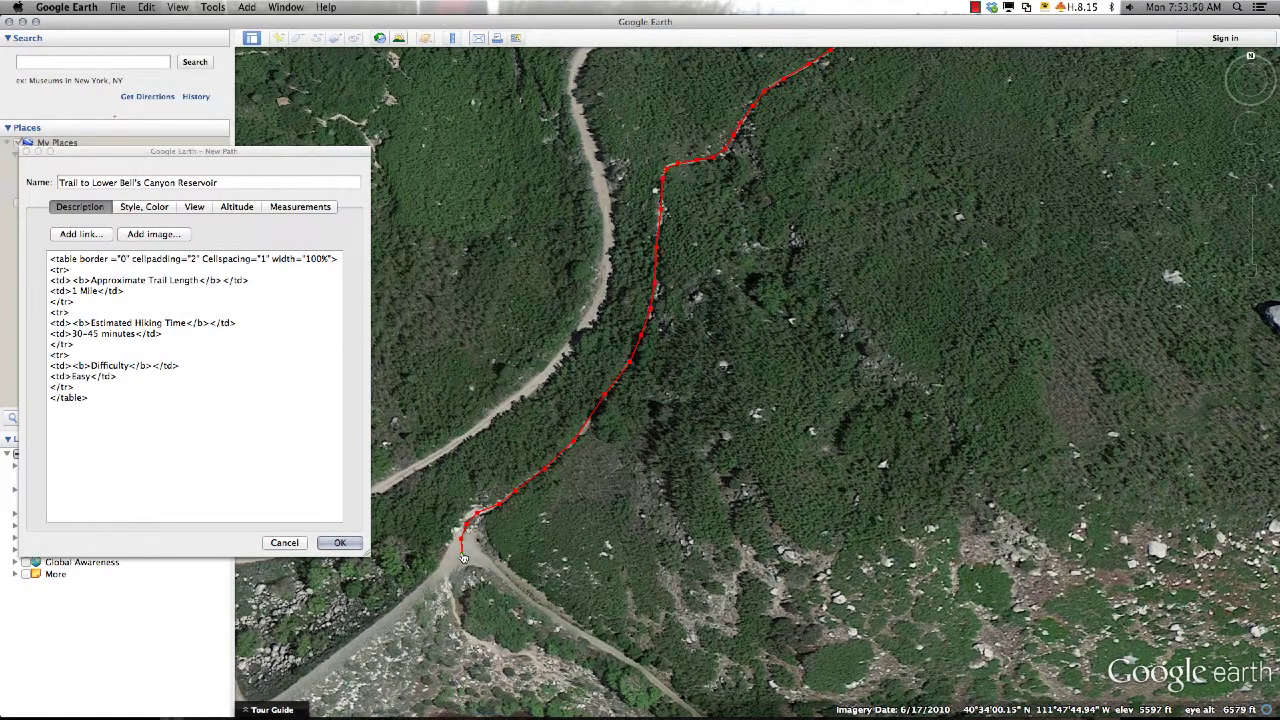
scroll(458, 545, "down", 3)
scroll(455, 542, "down", 3)
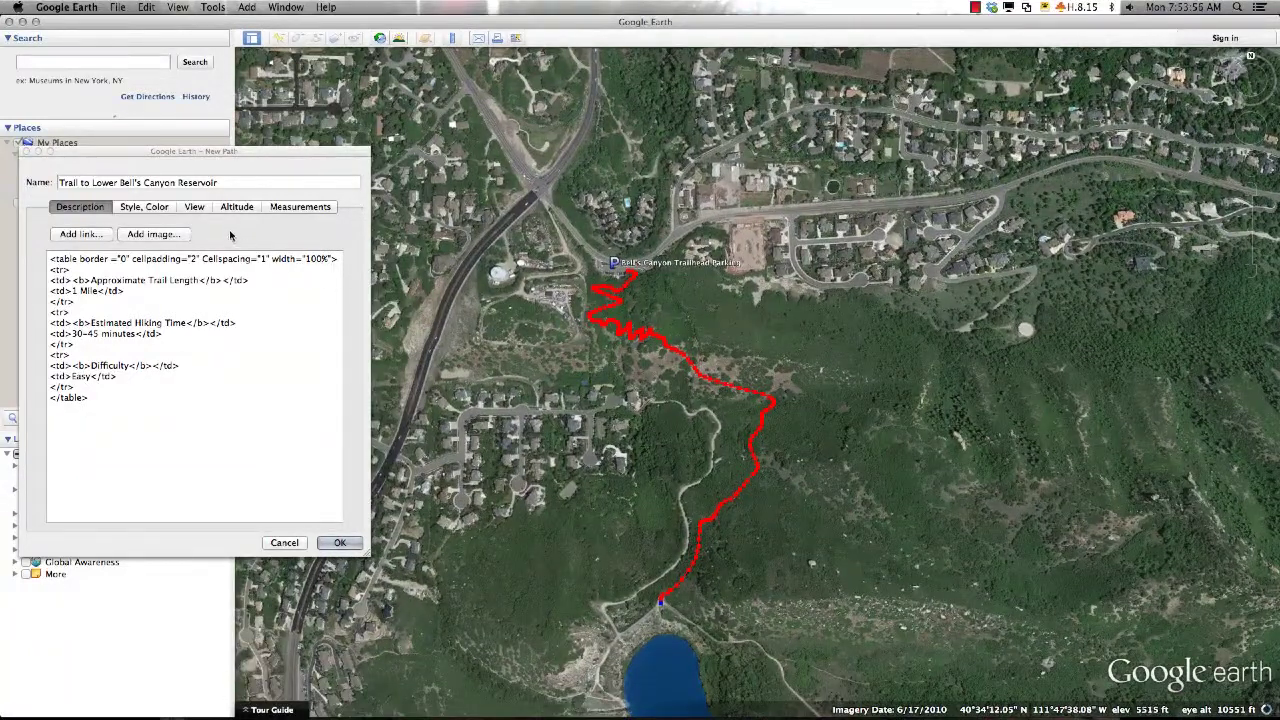
Give the path a red line with a width of 1.5
left_click(161, 209)
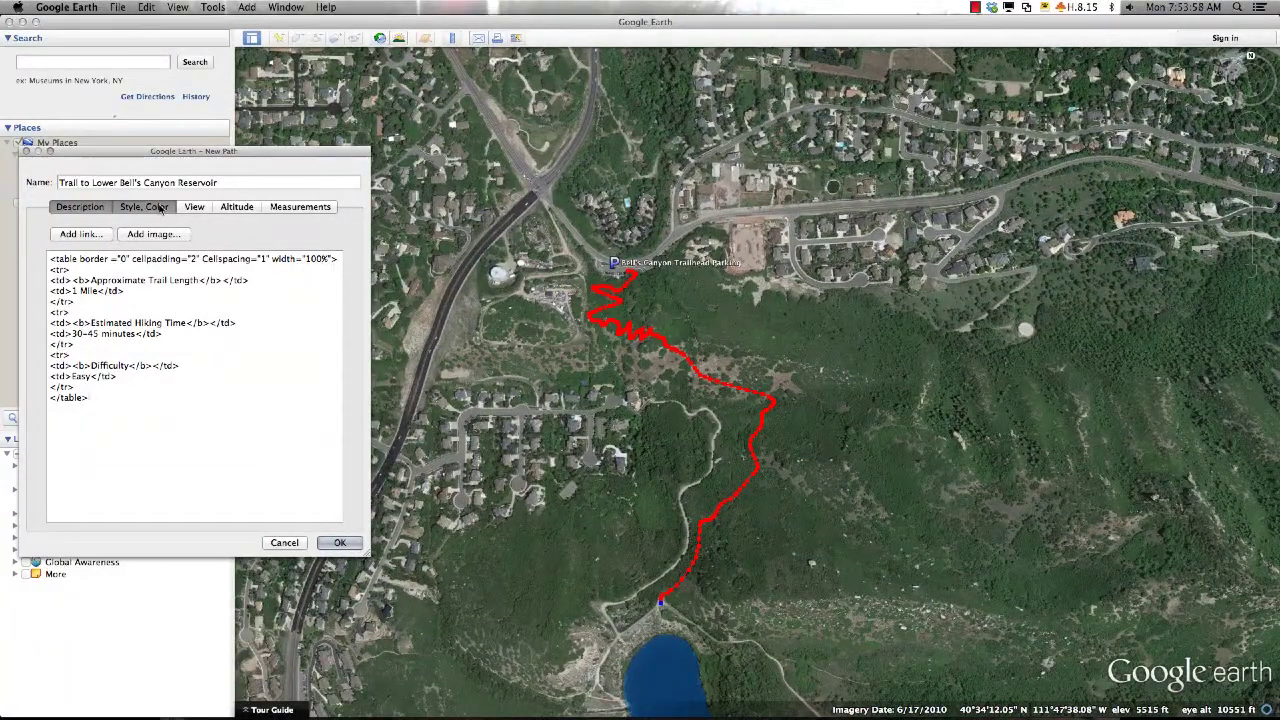
left_click(92, 258)
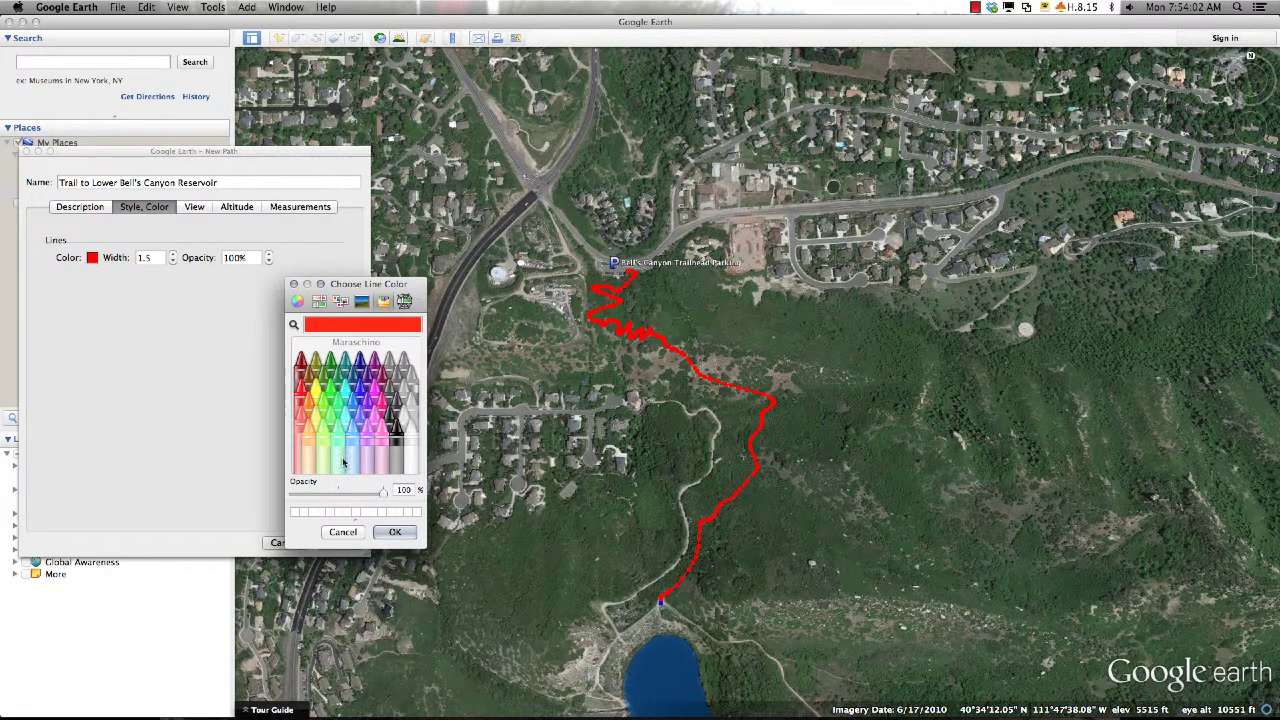
left_click(394, 532)
left_click(172, 254)
left_click(173, 262)
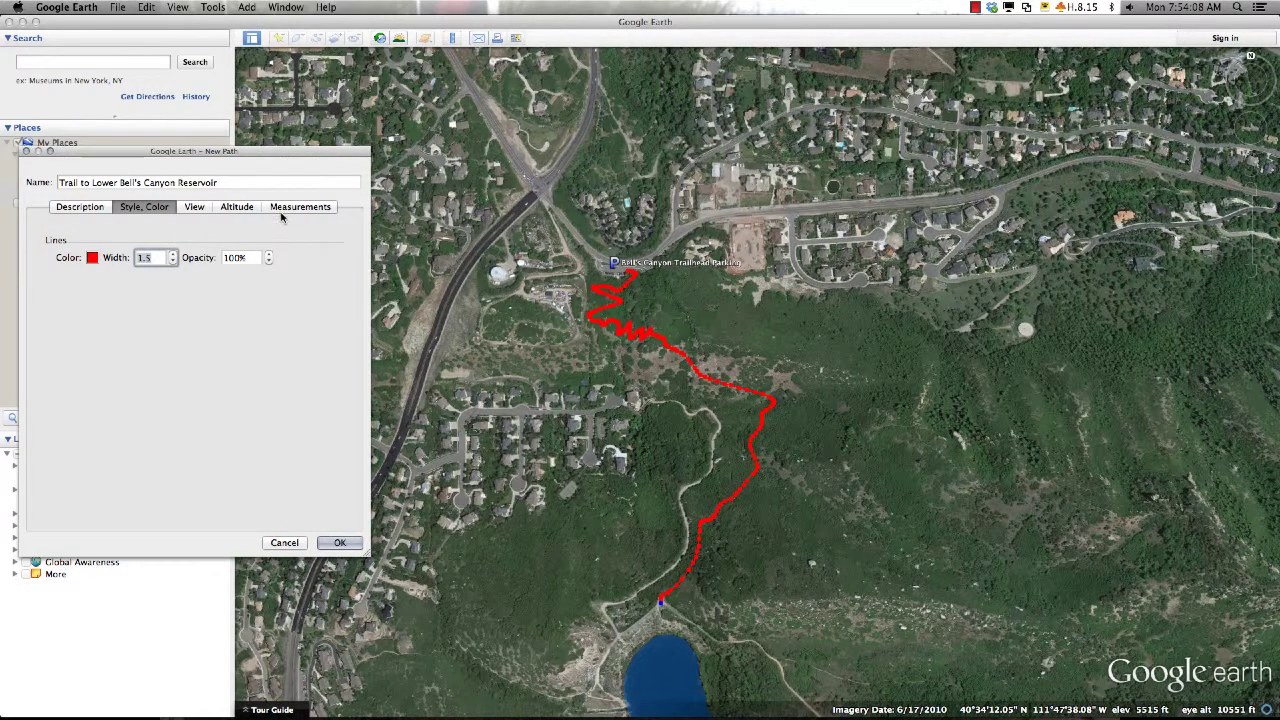
Set the path 83 m relative to ground and extend it down to the ground
left_click(247, 210)
left_click(268, 249)
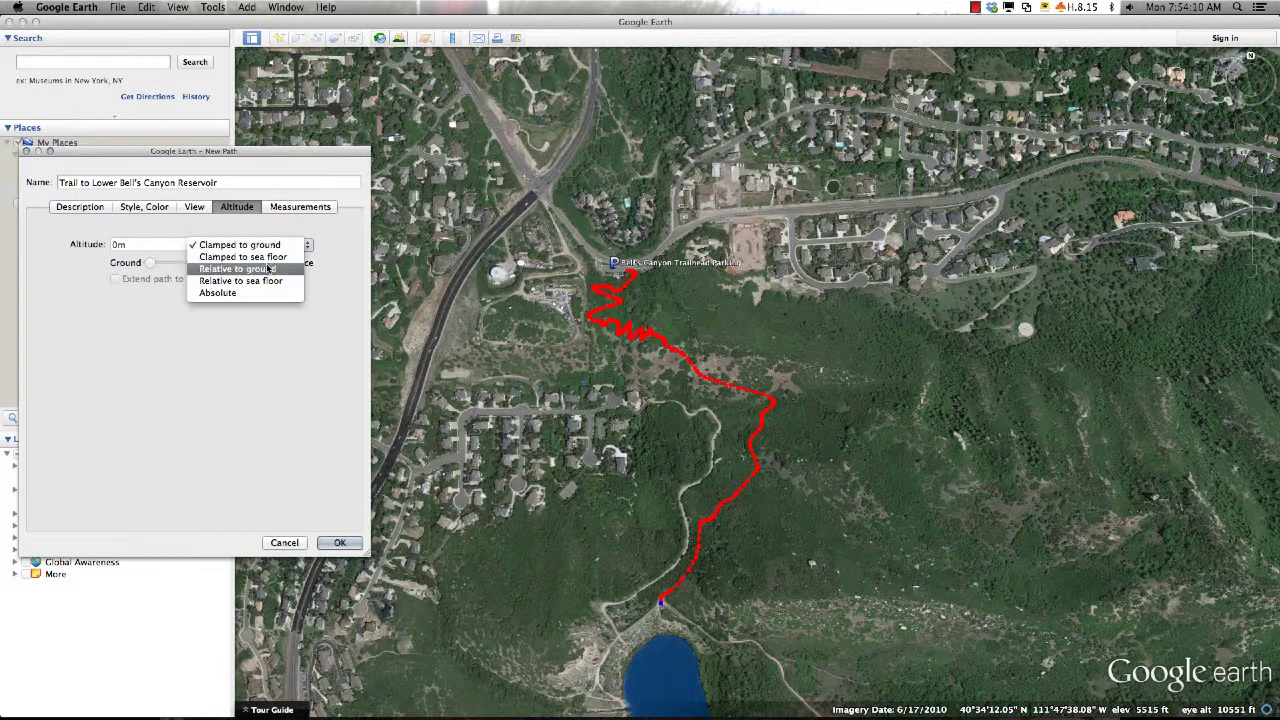
left_click(268, 269)
left_click(125, 281)
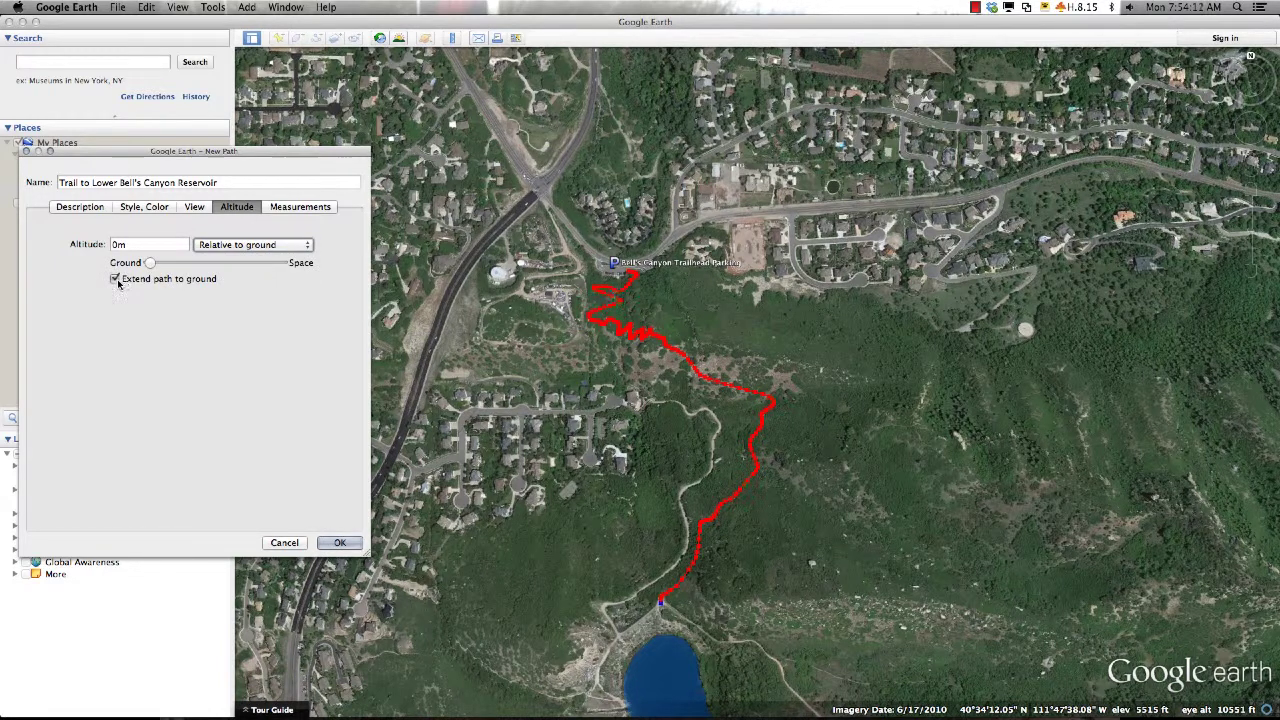
left_click_drag(151, 267, 161, 267)
Save the trail and open its info balloon listing 1 Mile, 30-45 minutes, Easy
left_click(339, 543)
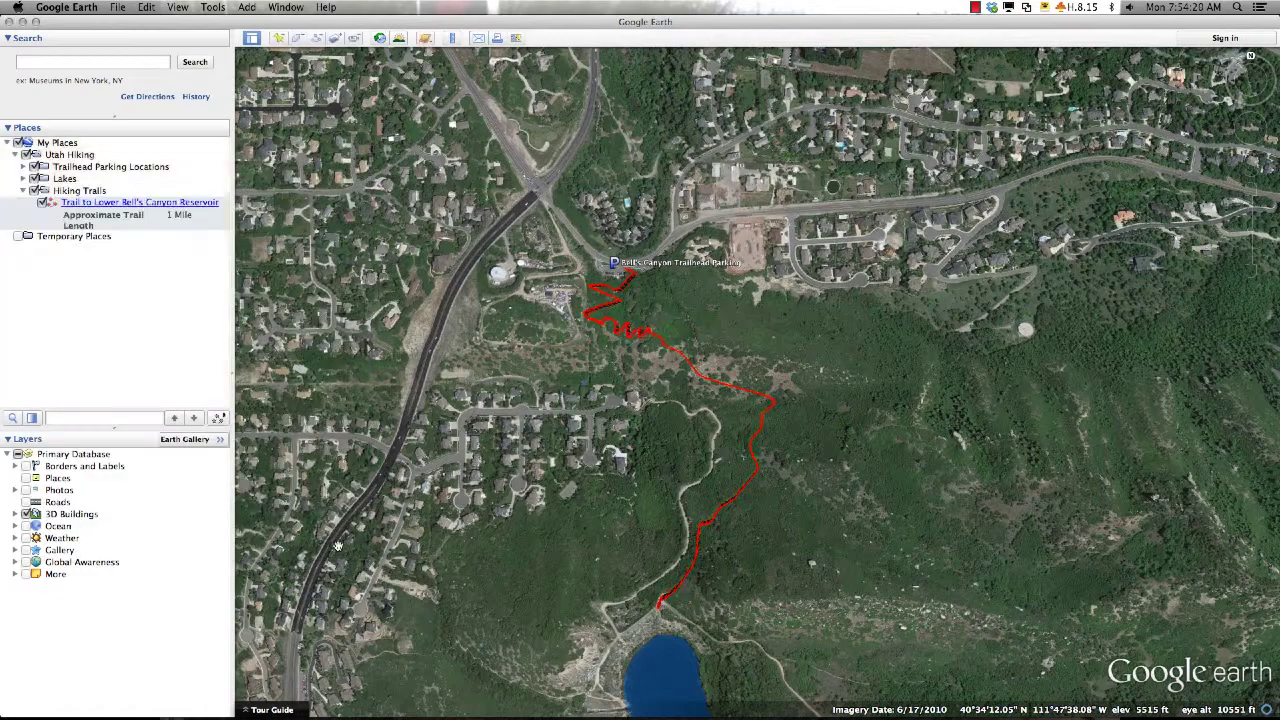
left_click(111, 204)
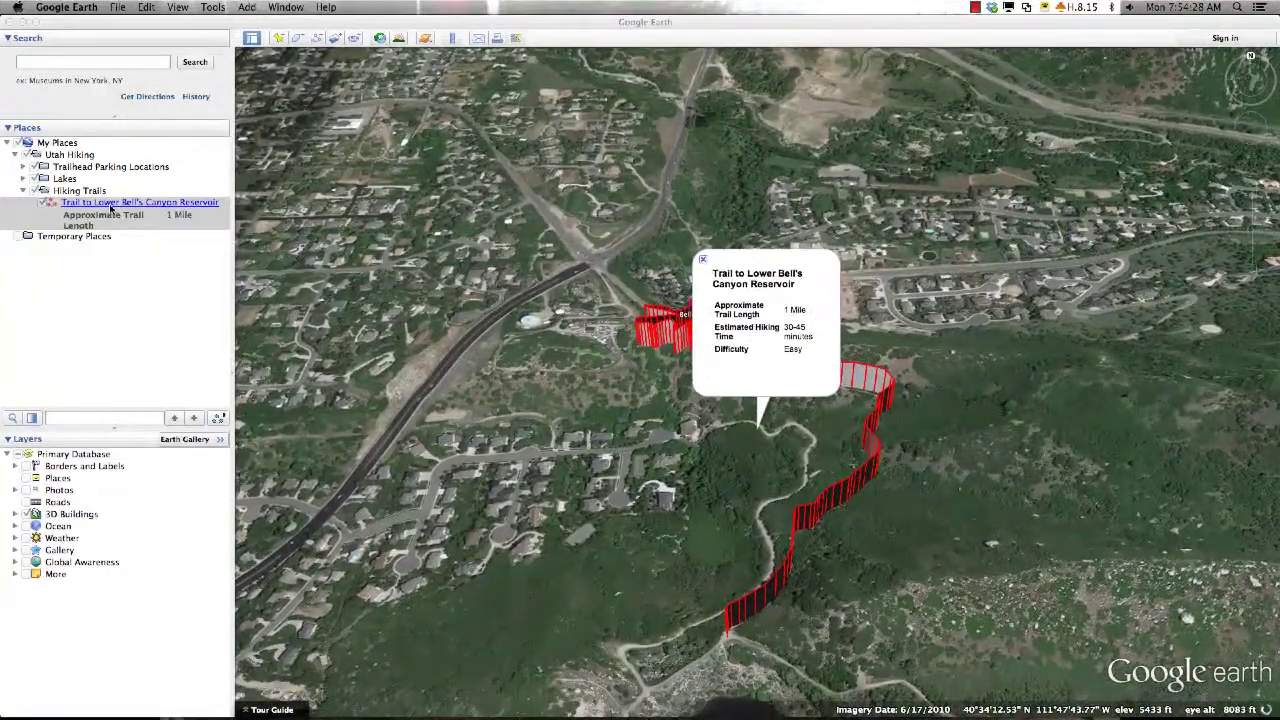
left_click(111, 208)
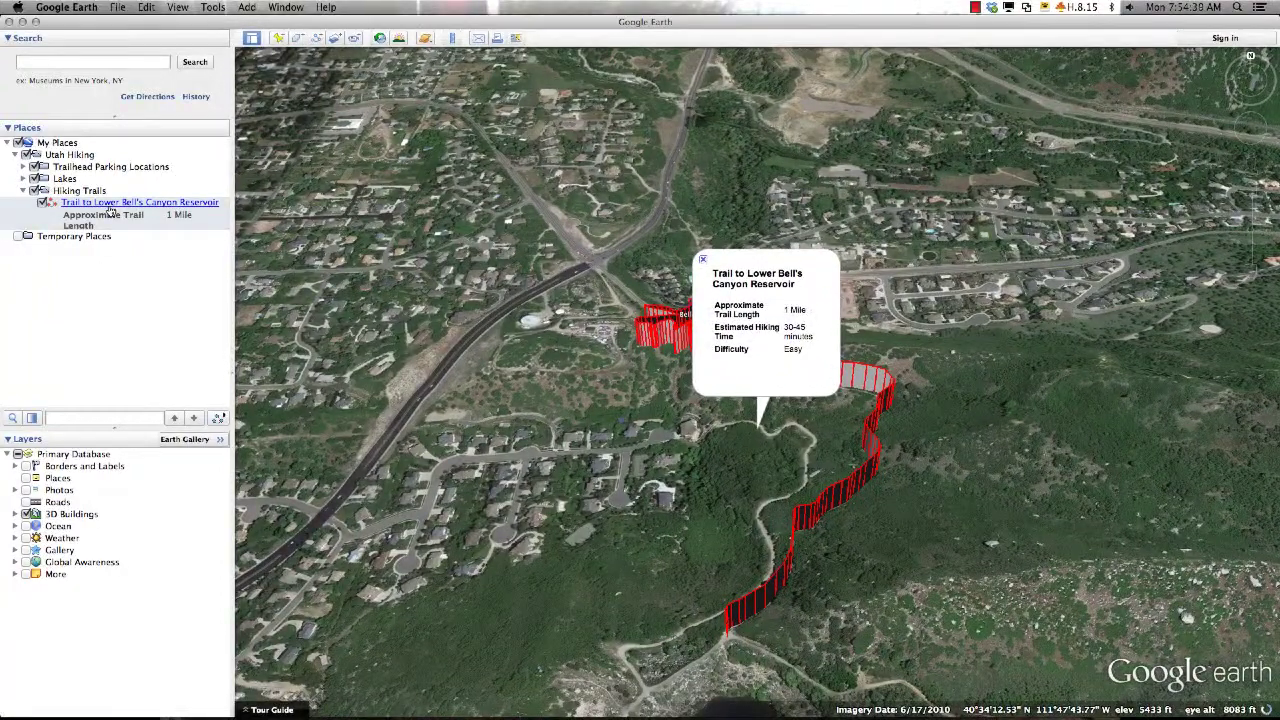
mouse_move(110, 212)
left_mouse_down()
mouse_move(100, 130)
mouse_move(97, 203)
left_mouse_up()
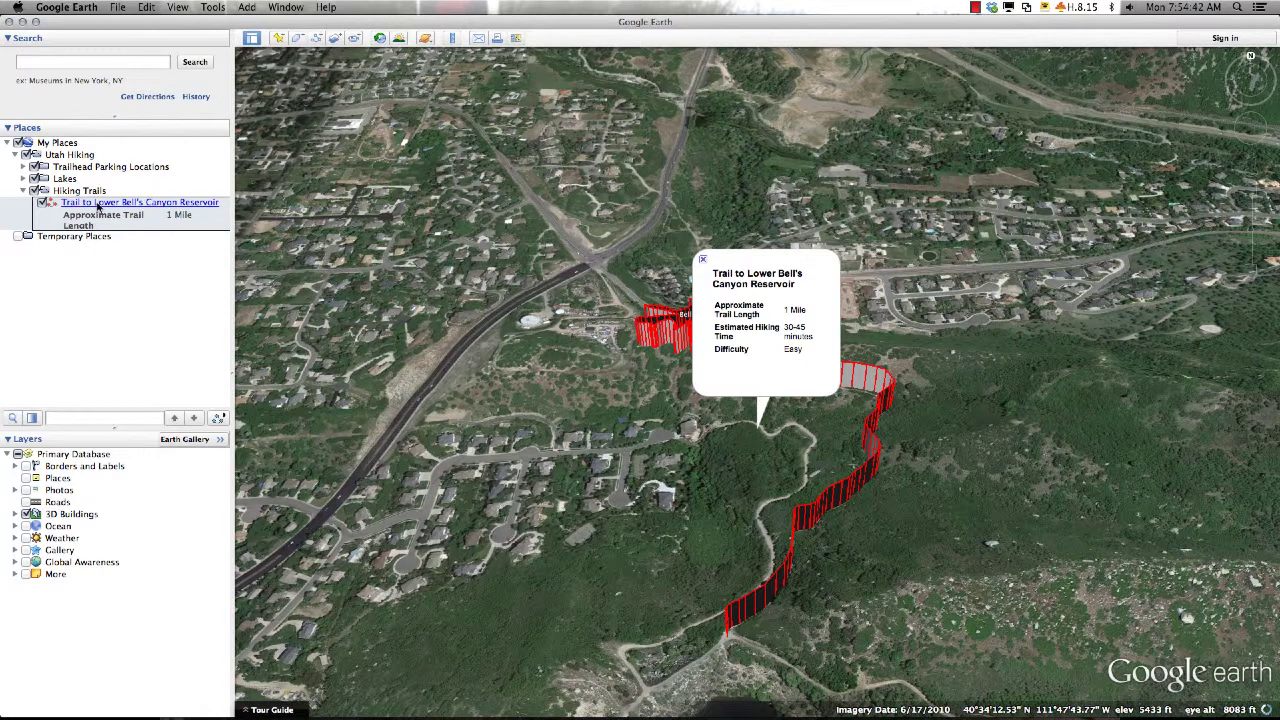
Open the trail's Get Info properties, then cancel without making changes
right_click(98, 206)
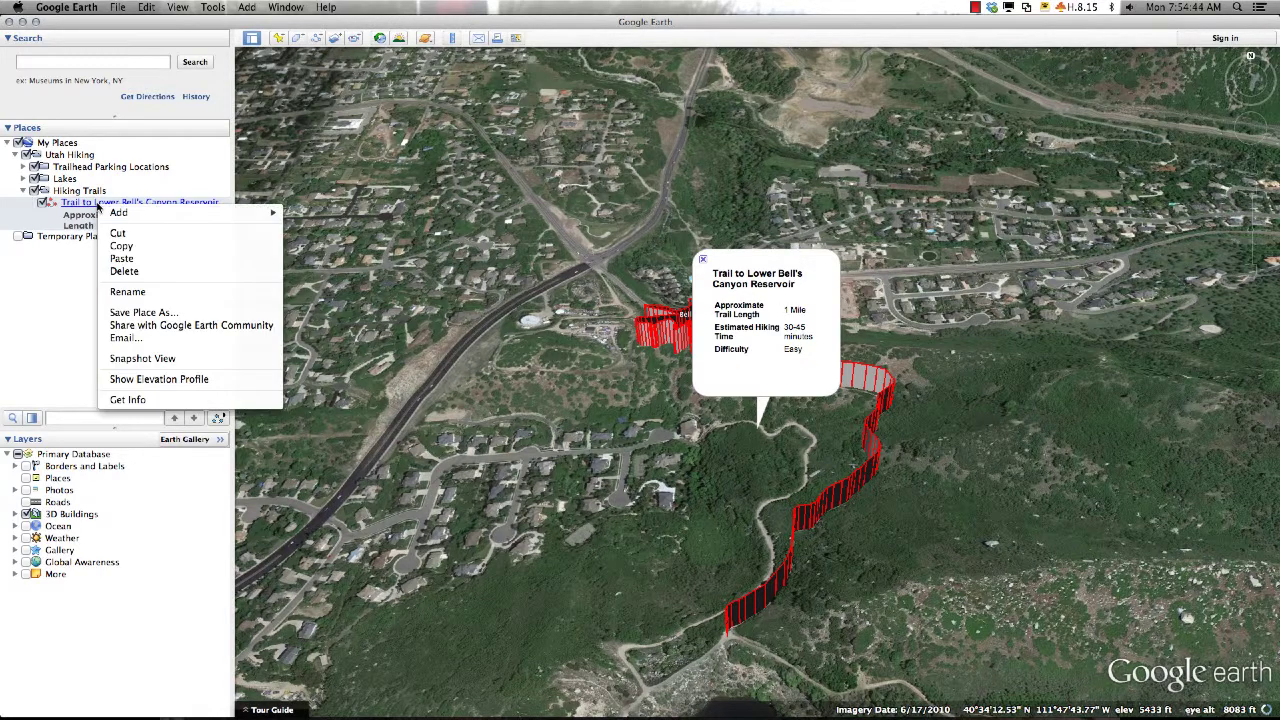
left_click(140, 399)
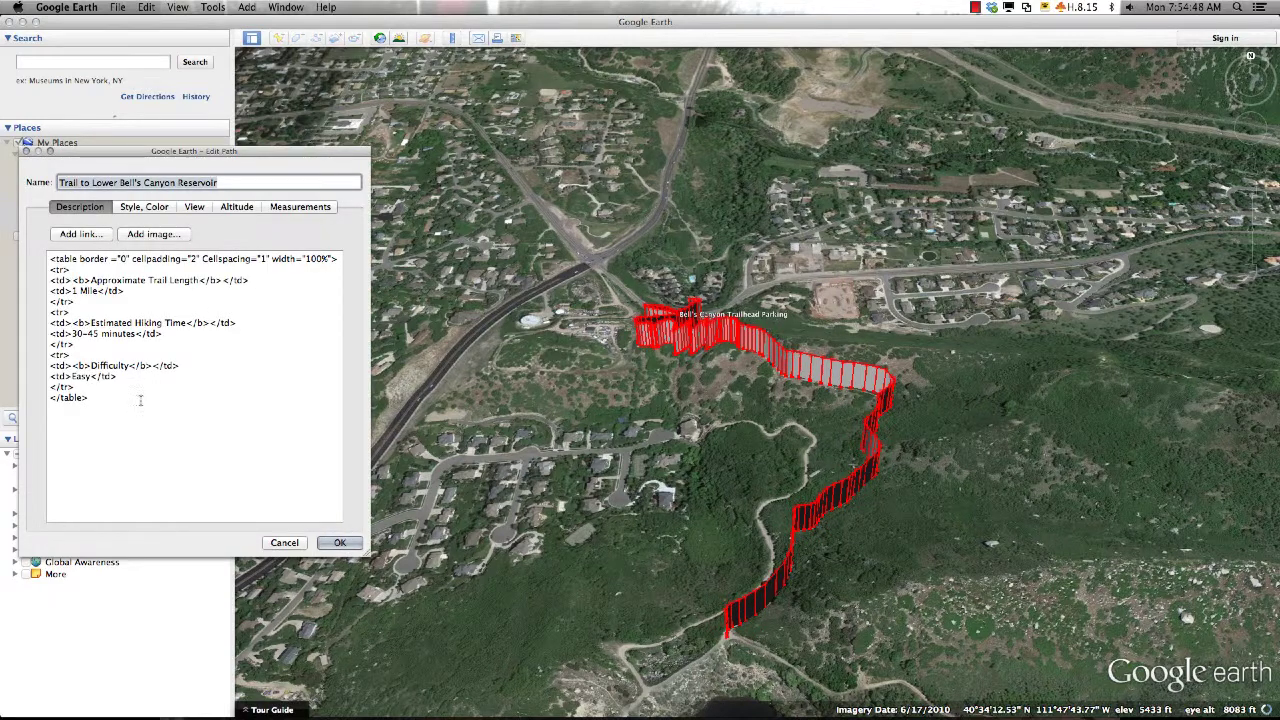
left_click(278, 542)
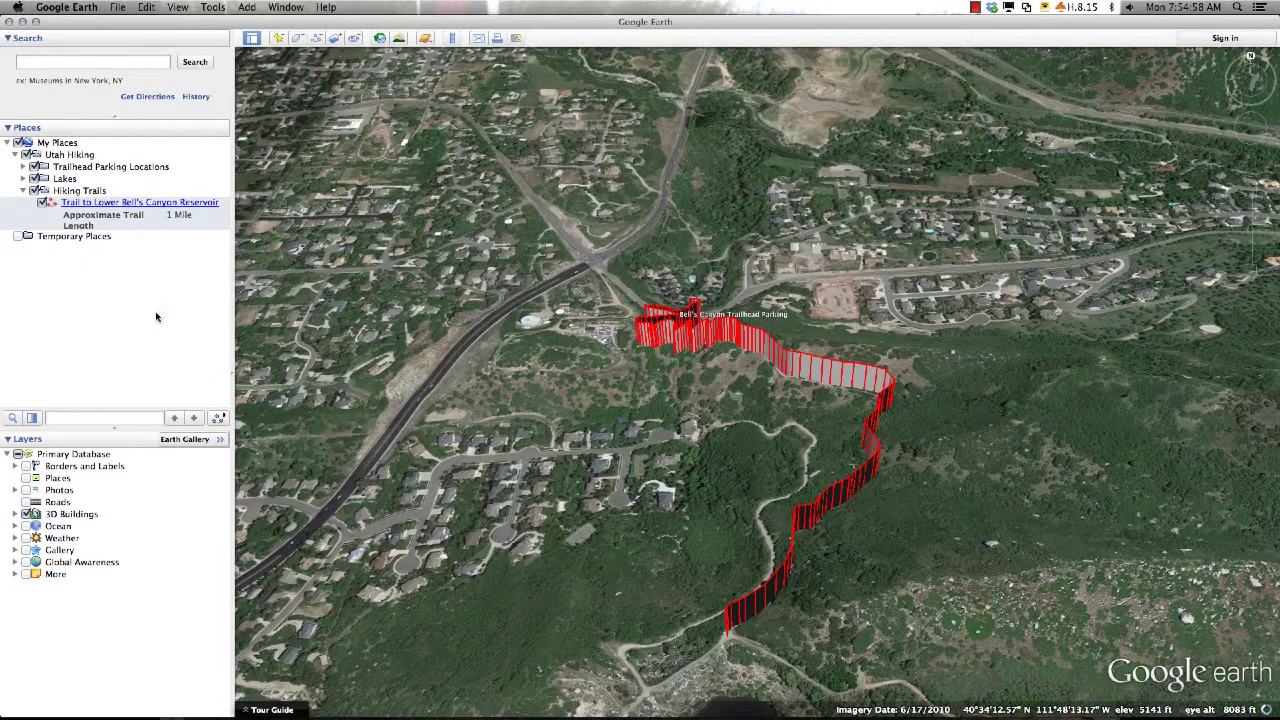
Show the trail's elevation profile: 0.7 mi, 5377–5736 ft, 446 ft gain
right_click(156, 208)
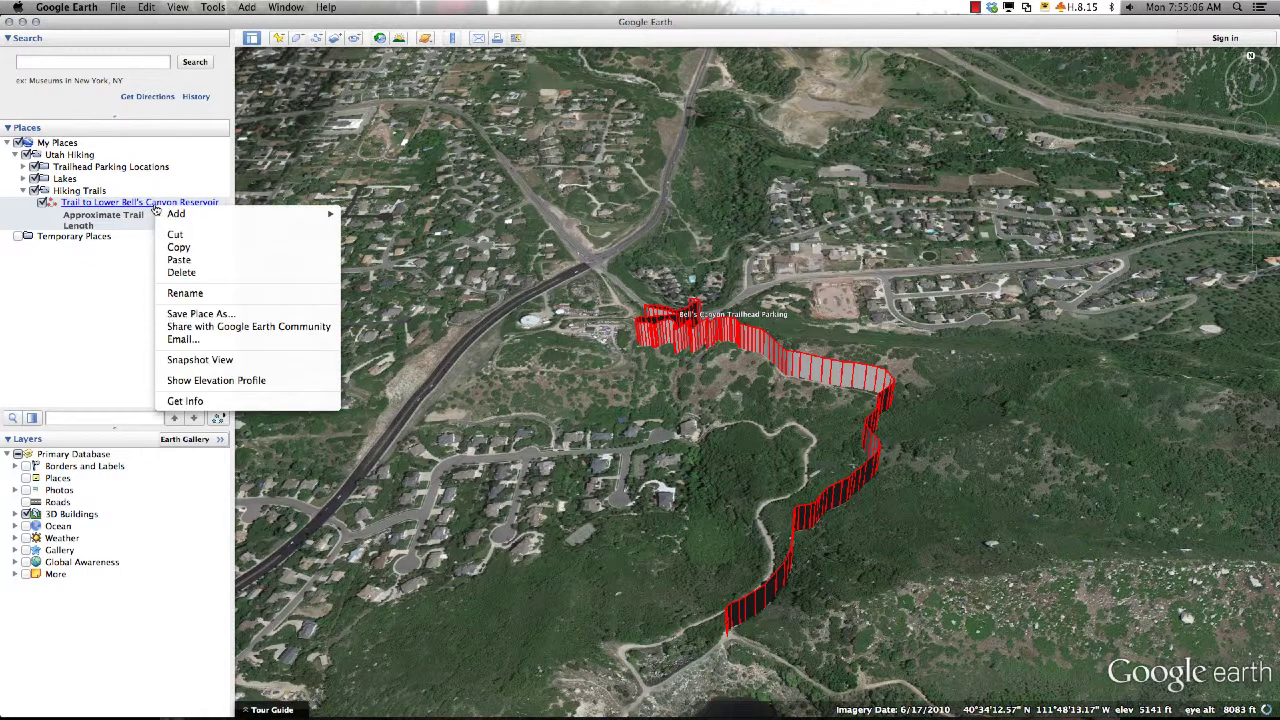
left_click(204, 381)
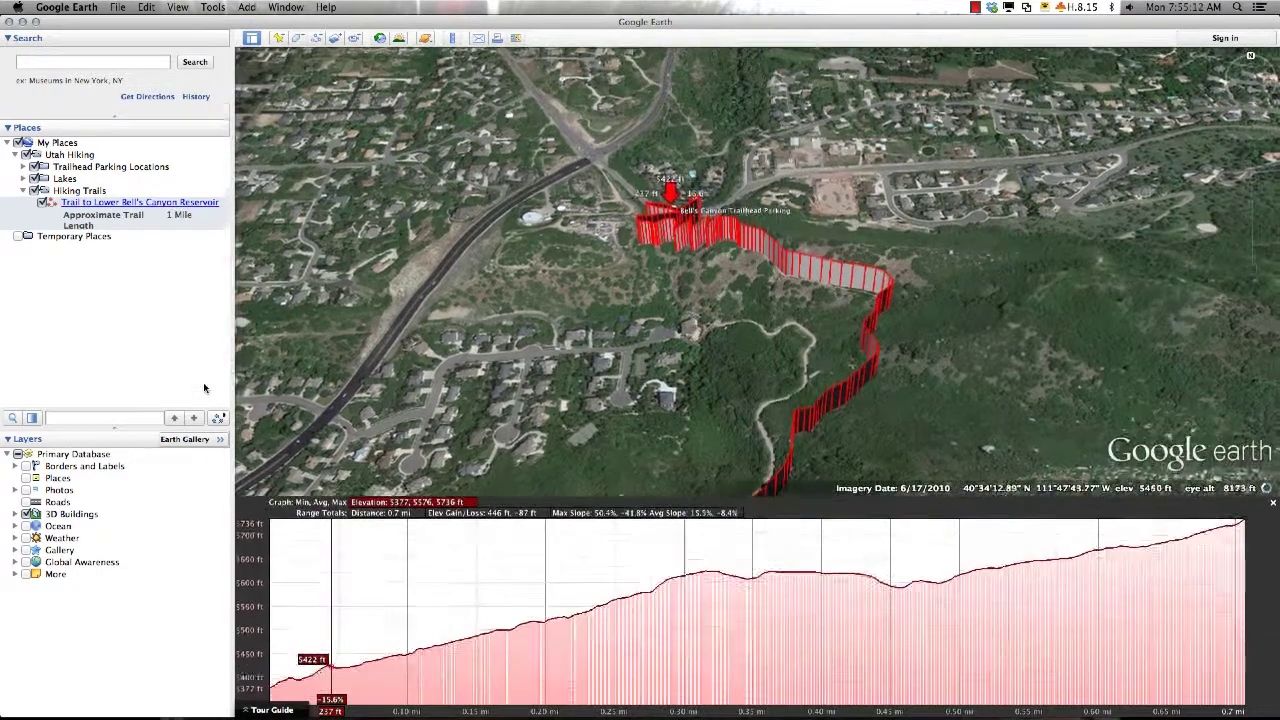